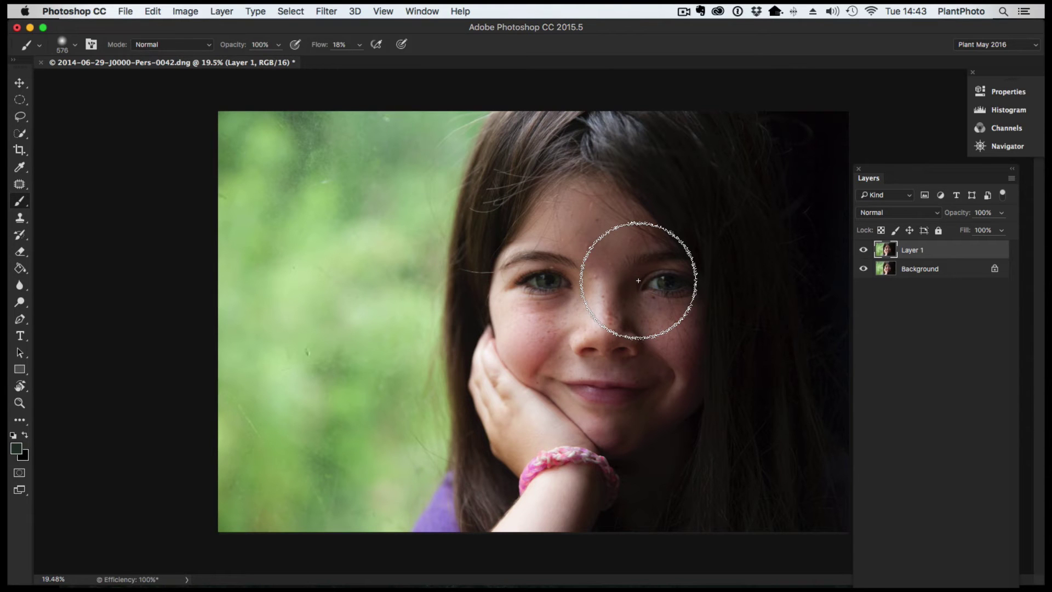
Toggle the retouched layer off and on to compare before and after, leaving it visible
left_click(864, 251)
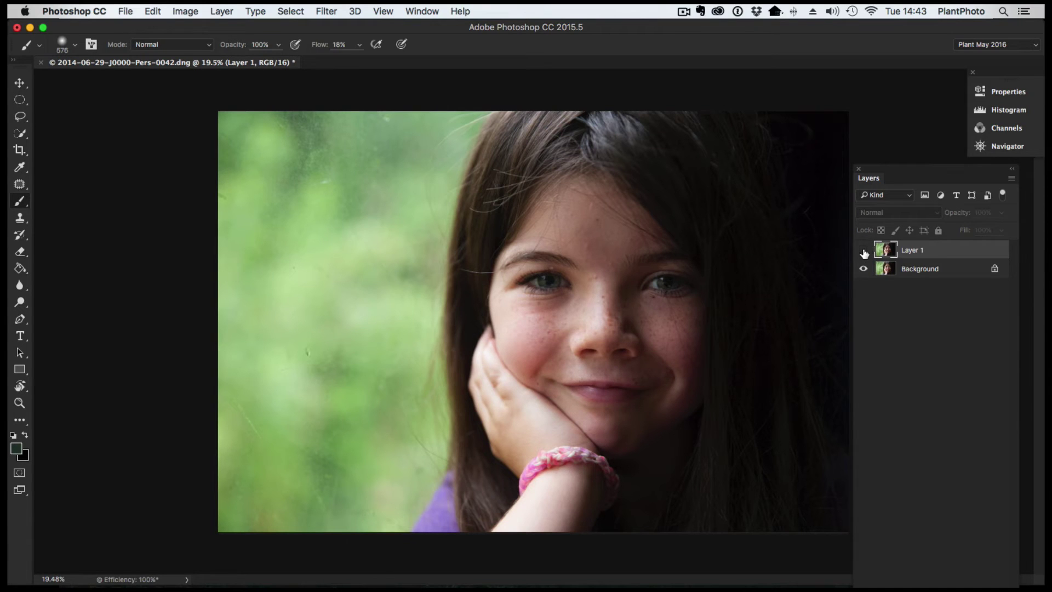
left_click(864, 251)
left_click(864, 251)
left_click(864, 251)
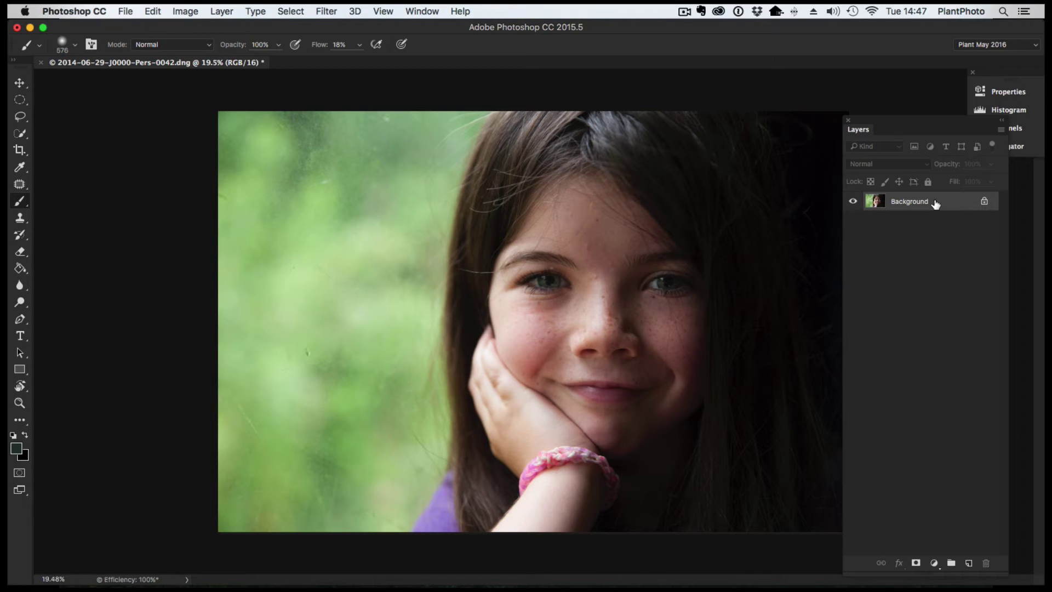
Duplicate the photo to Layer 1 and convert it to a smart object
key("super+j")
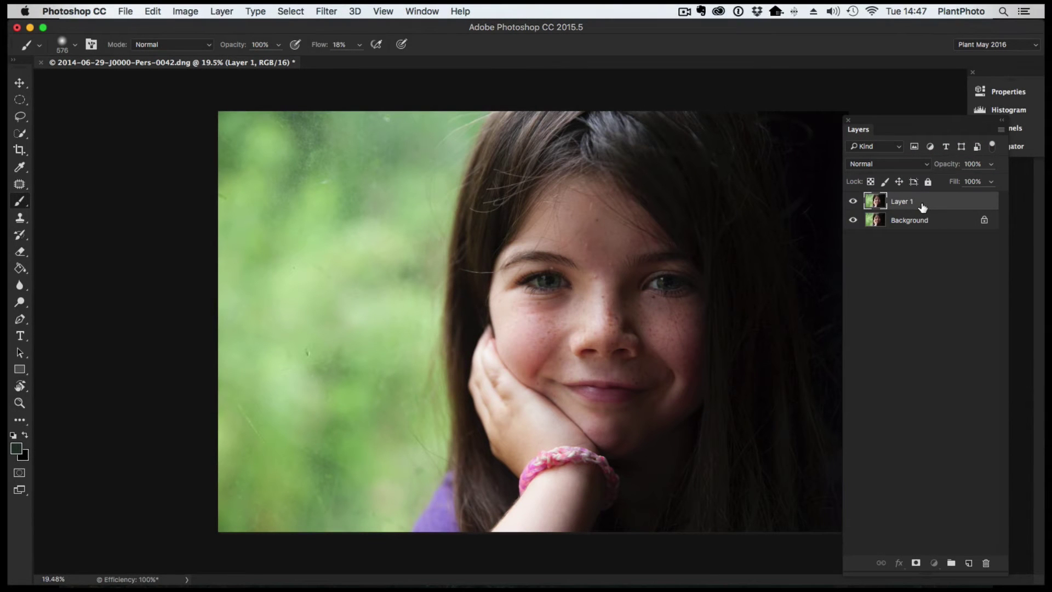
right_click(924, 204)
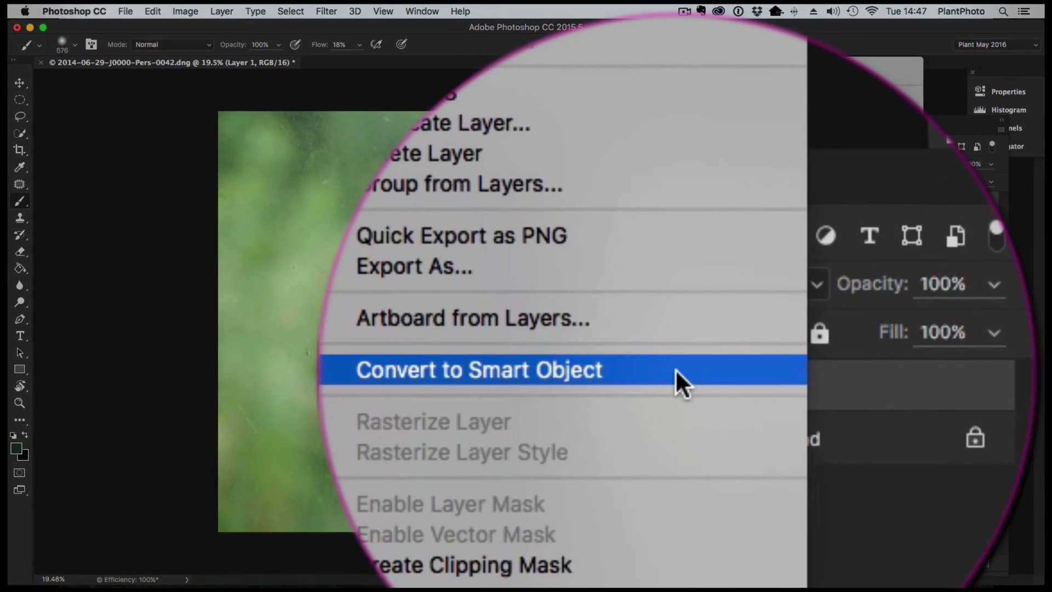
left_click(875, 199)
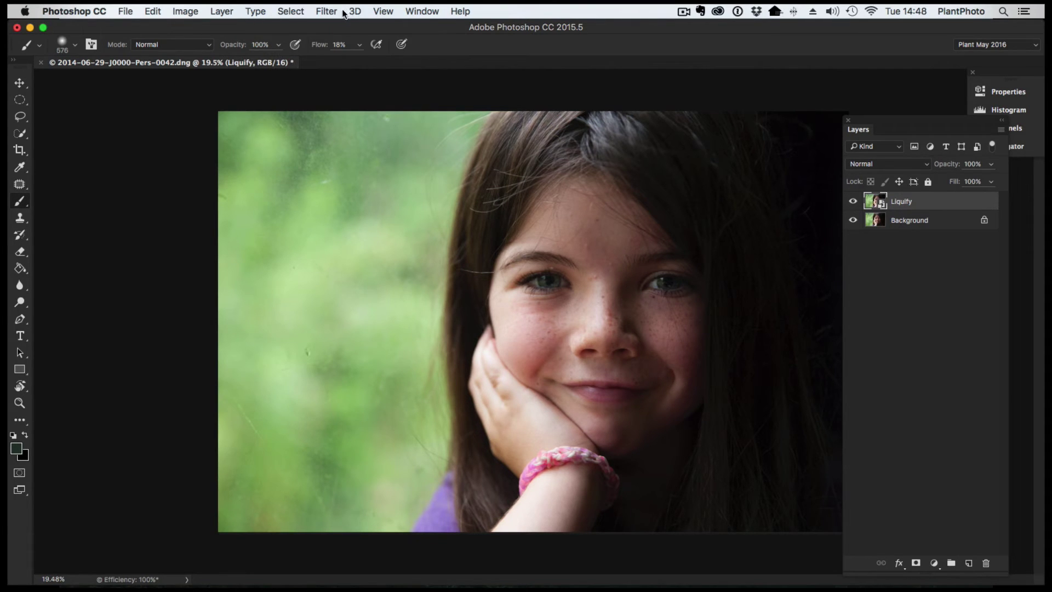
Open Filter > Liquify so Face-Aware Liquify detects Face #1
left_click(326, 11)
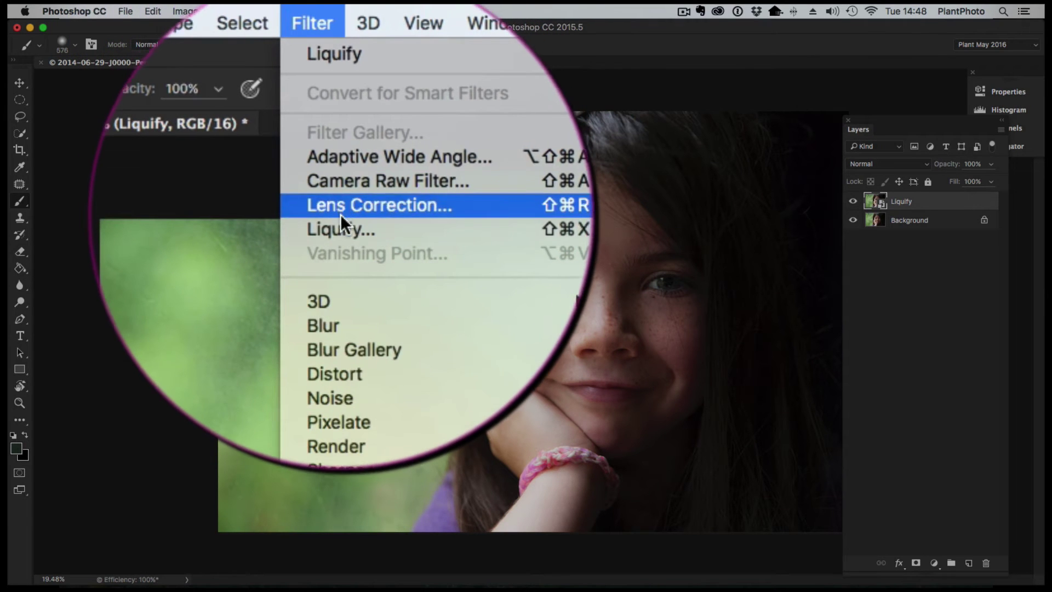
left_click(340, 221)
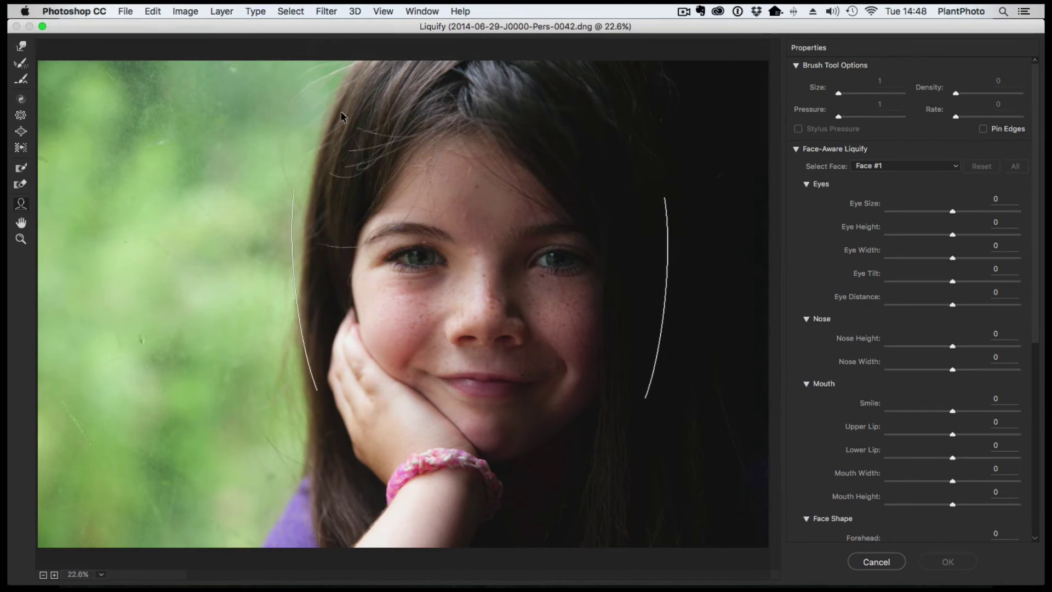
mouse_move(451, 196)
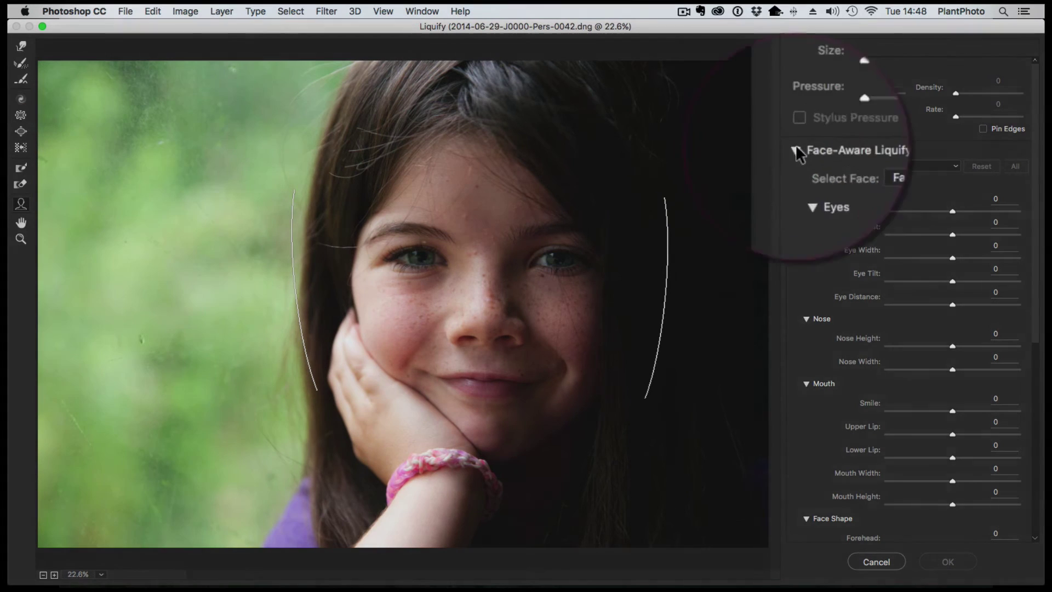
left_click(803, 148)
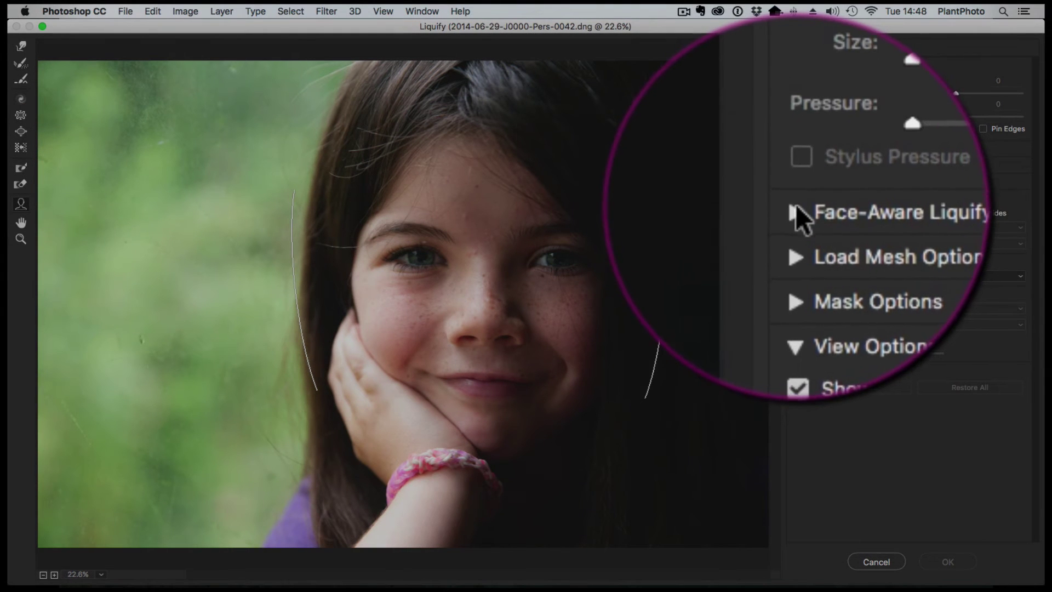
left_click(796, 205)
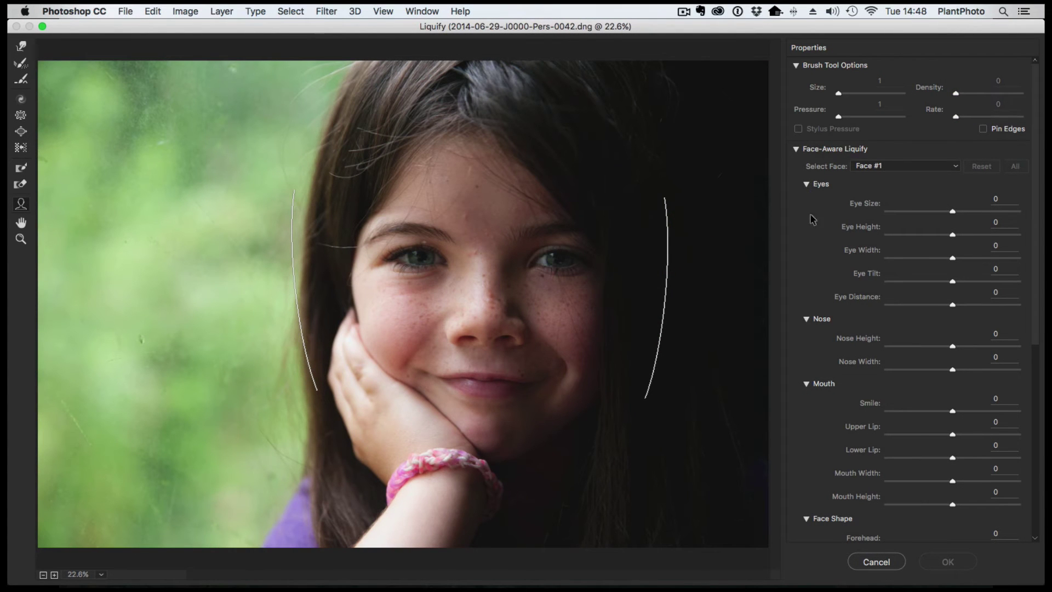
scroll(819, 391, "down", 6)
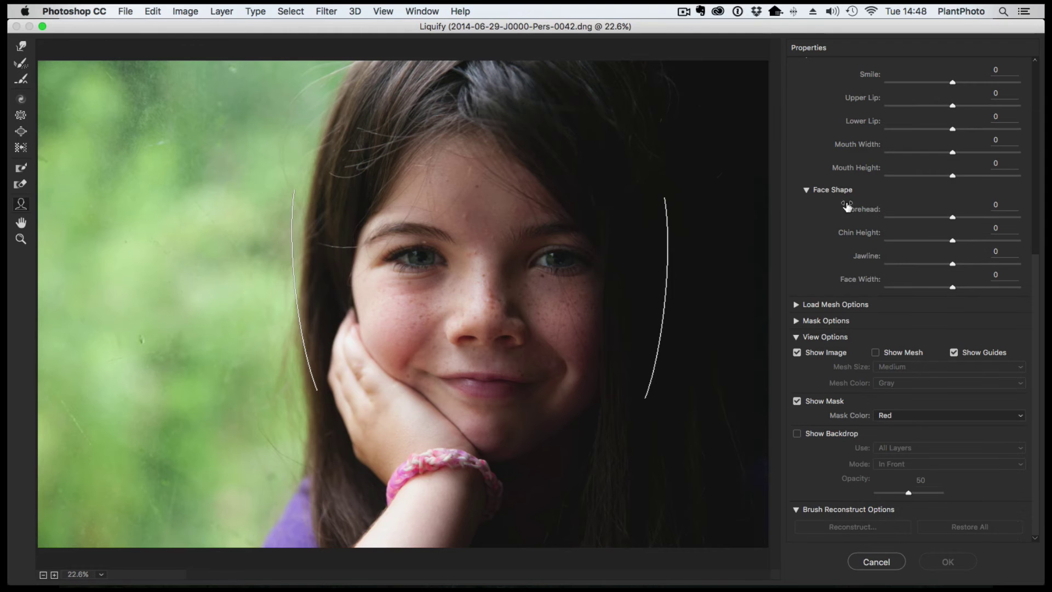
scroll(870, 227, "up", 6)
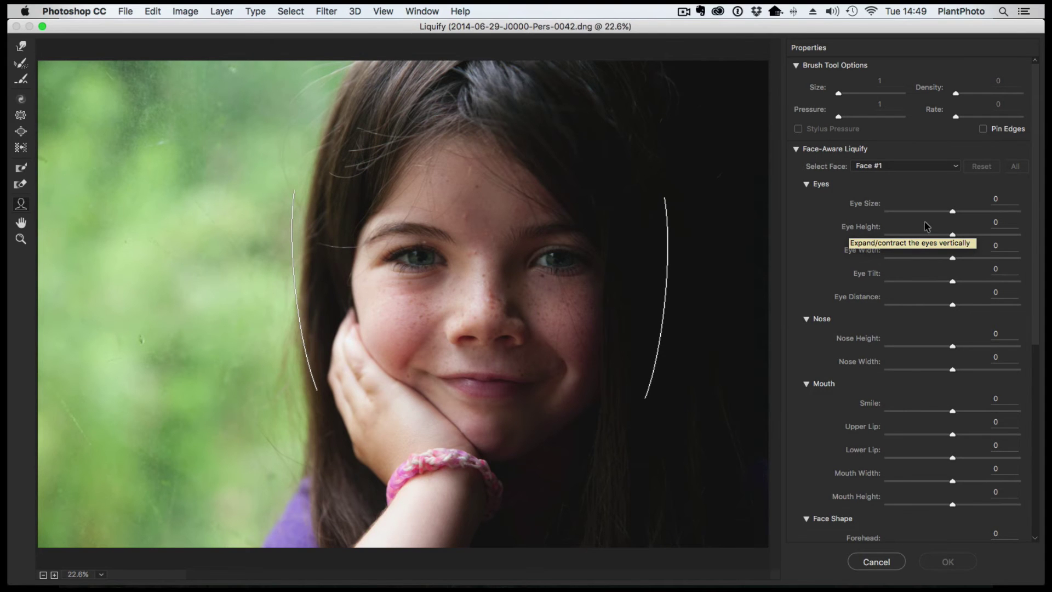
left_click(952, 212)
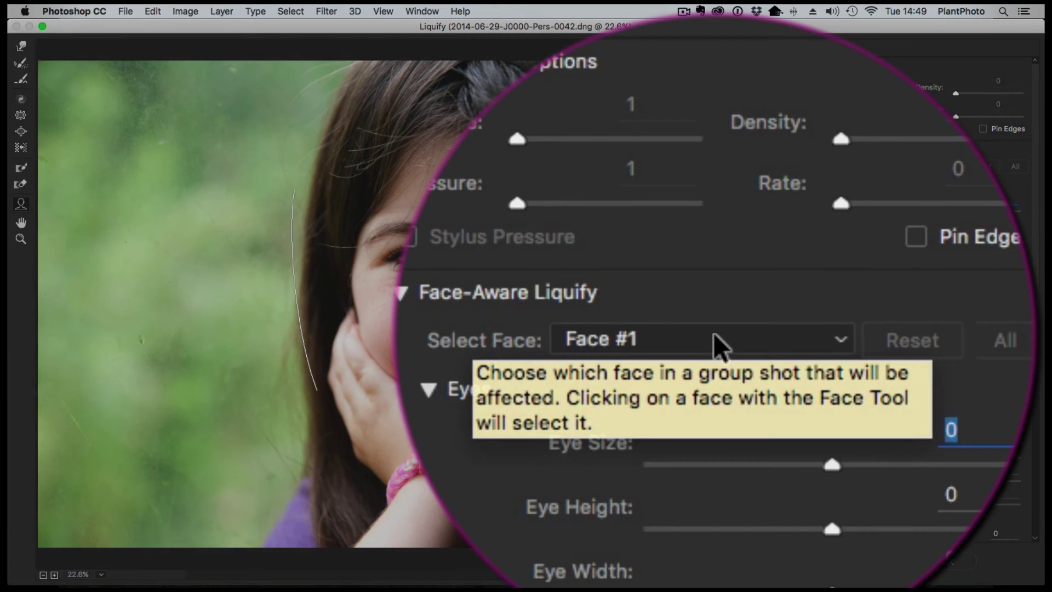
left_click(713, 335)
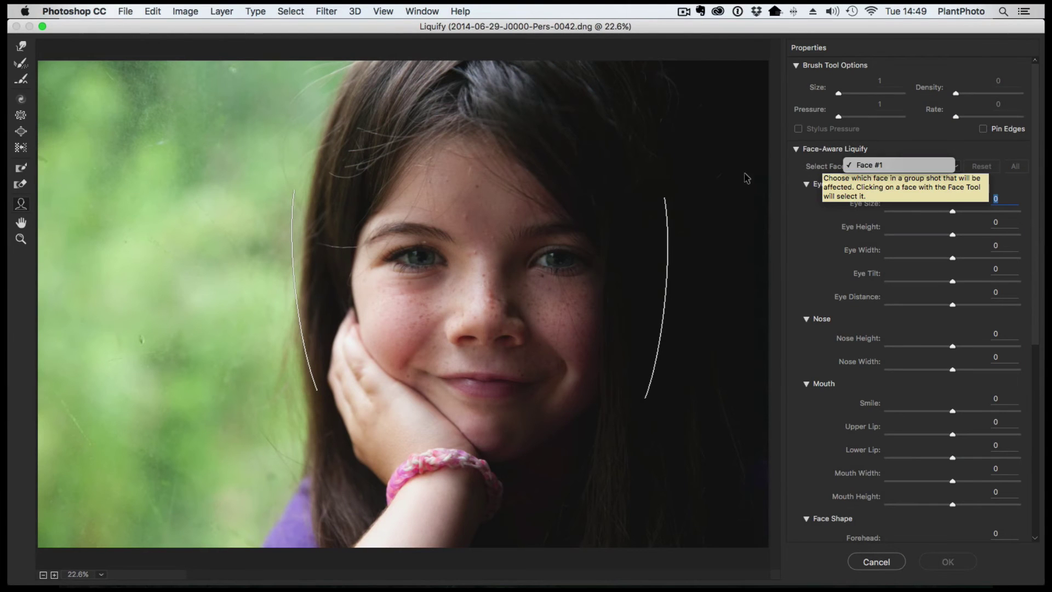
left_click(797, 171)
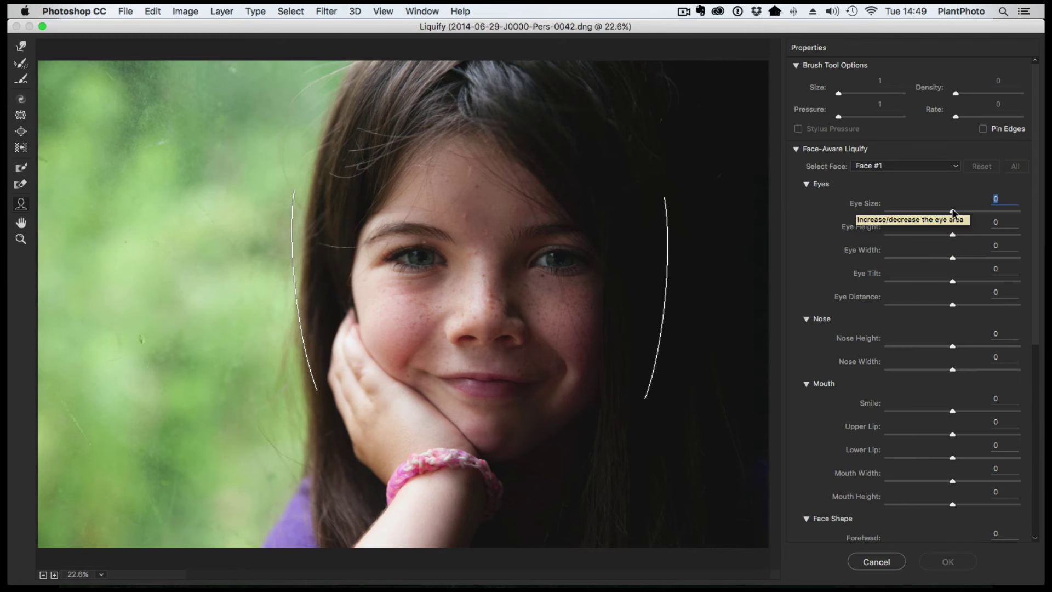
Set the Eyes sliders to Eye Size 31 and Eye Height 28
left_click_drag(953, 213, 955, 214)
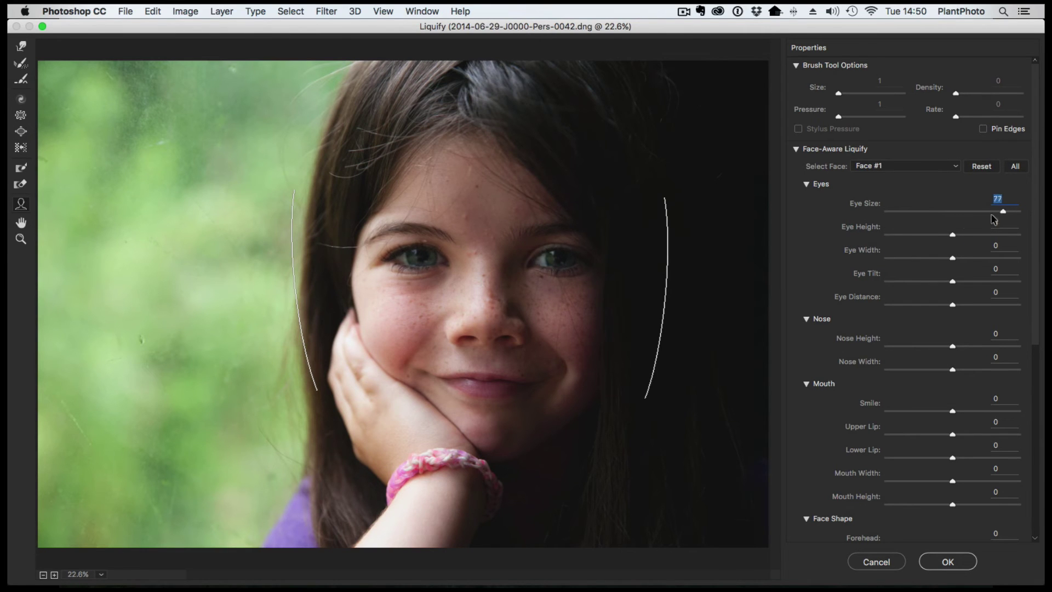
left_click_drag(985, 218, 948, 219)
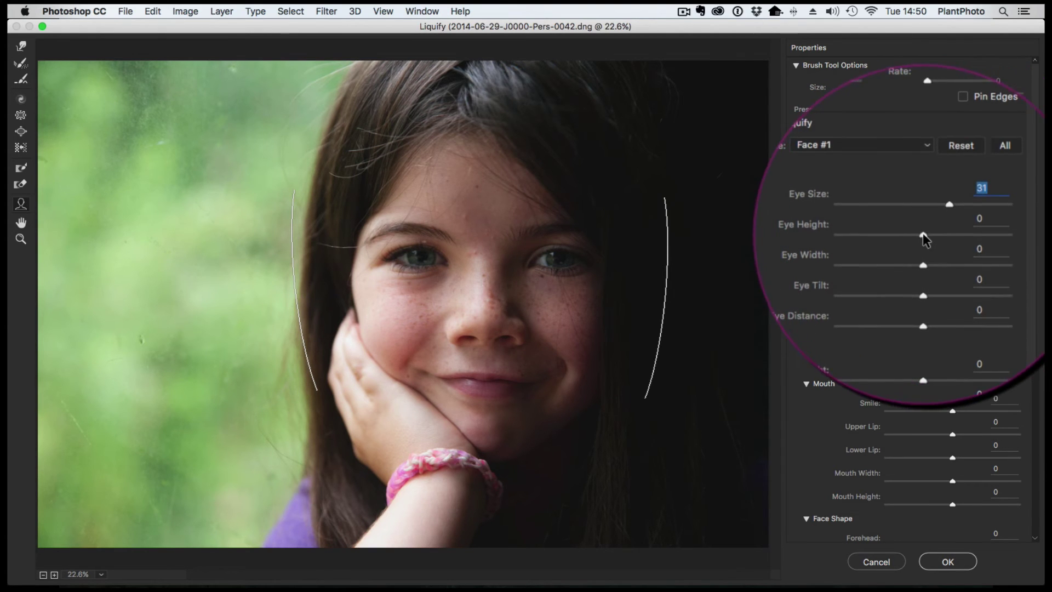
mouse_move(924, 238)
left_mouse_down()
mouse_move(873, 242)
mouse_move(927, 235)
mouse_move(918, 236)
left_mouse_up()
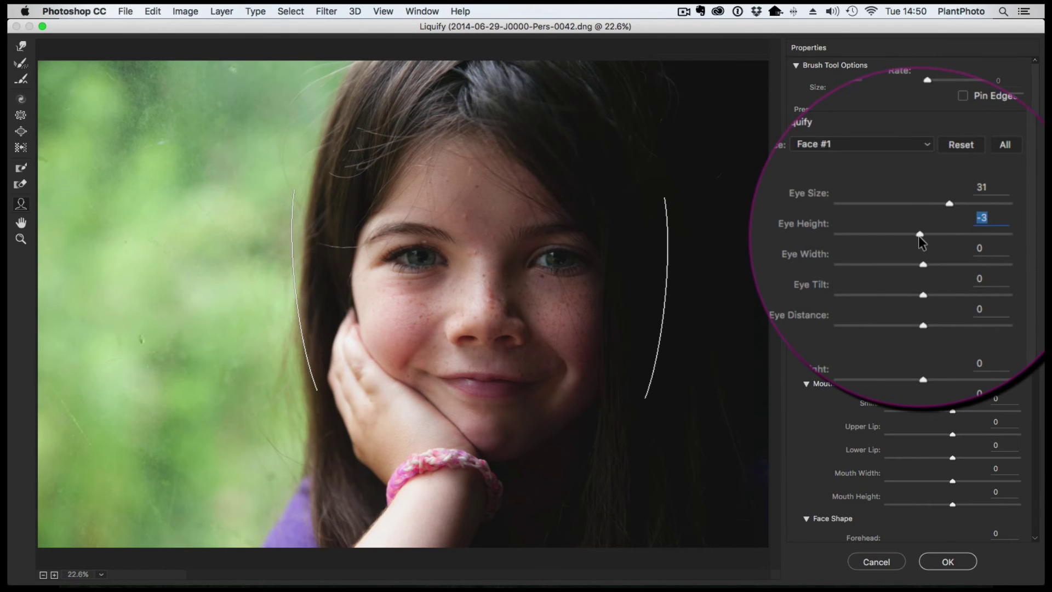
left_click_drag(918, 235, 944, 236)
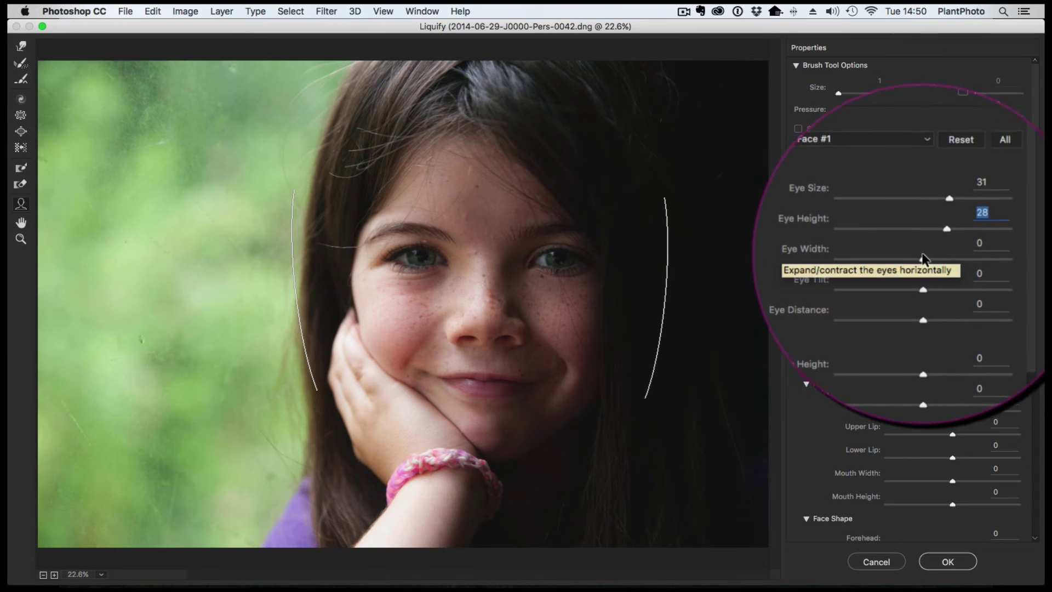
Set Eye Width to 7 and Eye Distance to 9, trying Eye Tilt but leaving it at 0
mouse_move(921, 258)
left_mouse_down()
mouse_move(848, 271)
mouse_move(995, 258)
mouse_move(873, 261)
mouse_move(935, 264)
mouse_move(926, 258)
left_mouse_up()
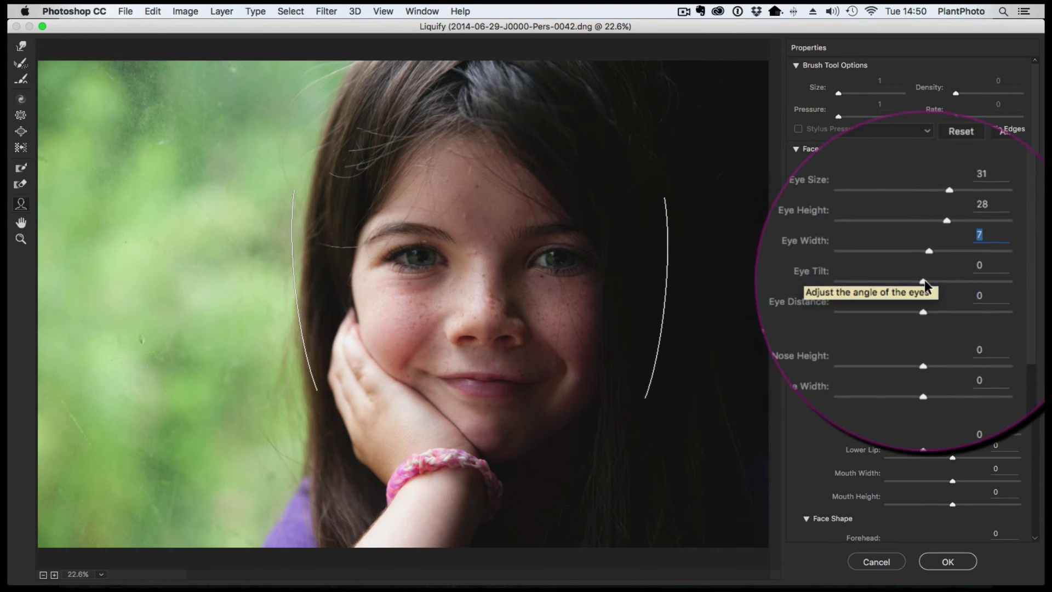
mouse_move(923, 282)
left_mouse_down()
mouse_move(1013, 270)
mouse_move(874, 277)
mouse_move(924, 280)
left_mouse_up()
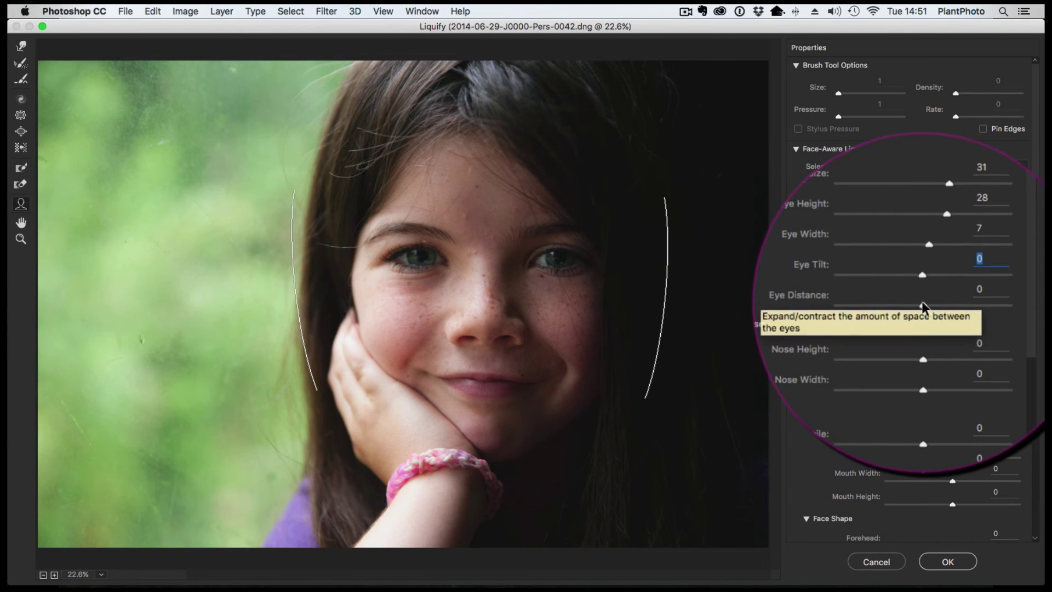
left_click_drag(922, 304, 882, 301)
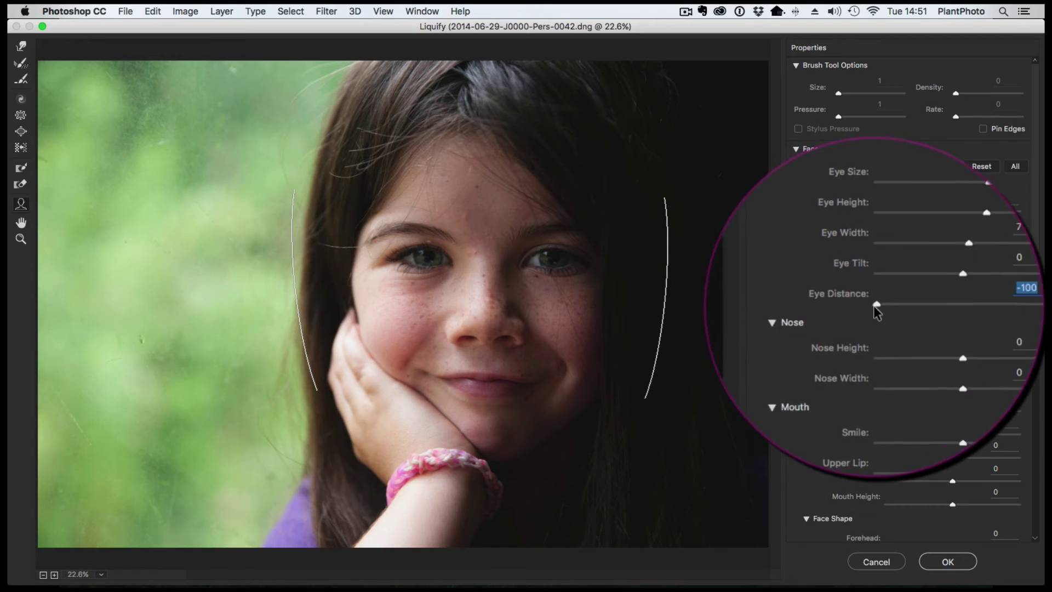
left_click_drag(873, 304, 929, 298)
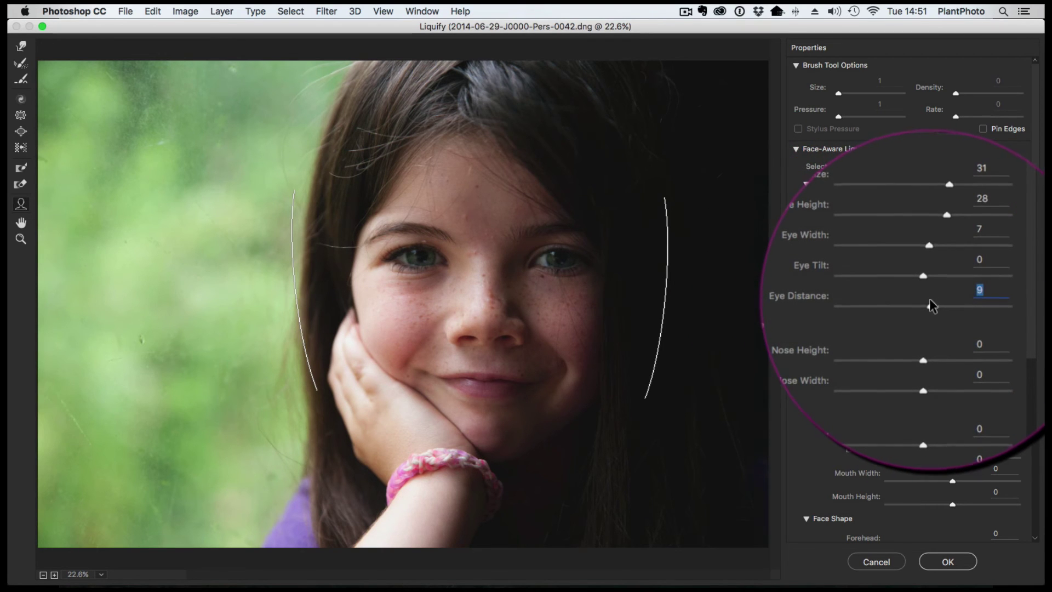
Collapse the Eyes section, then set Nose Height to 41 and Nose Width to -6
left_click(806, 185)
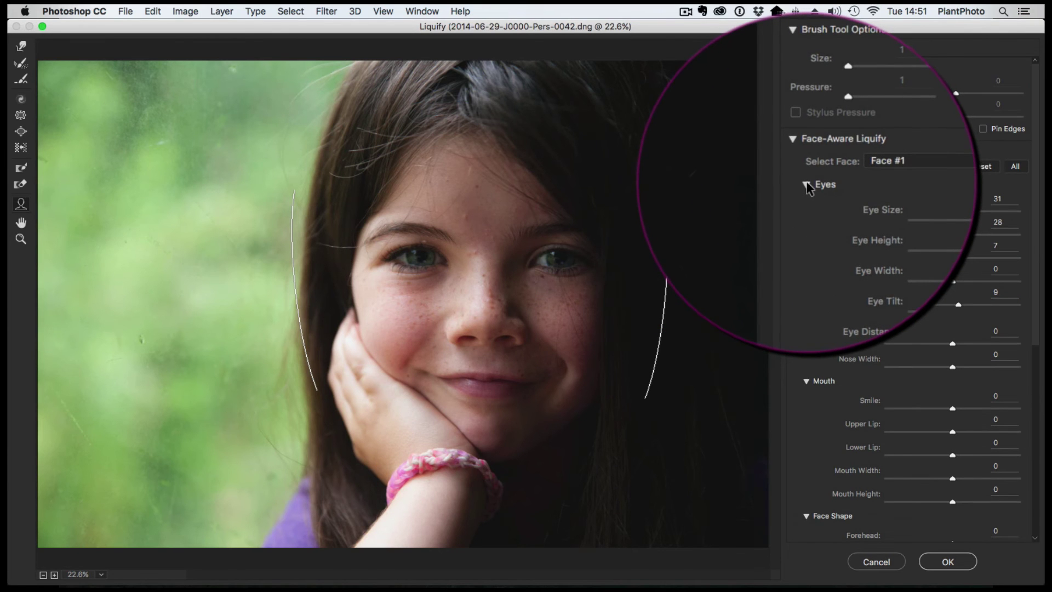
left_click(807, 183)
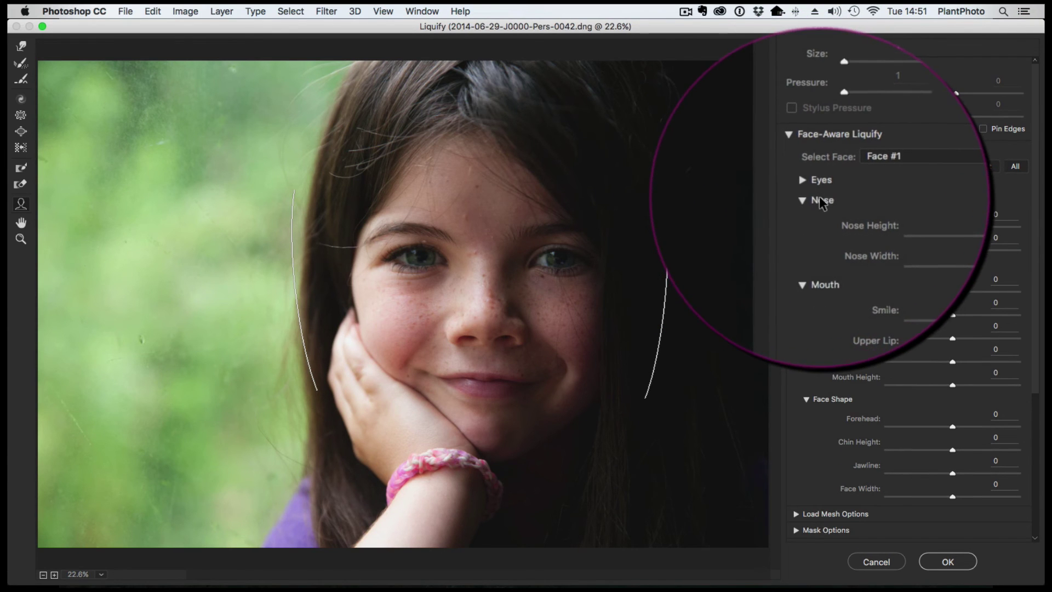
left_click(923, 227)
left_click_drag(923, 226, 958, 227)
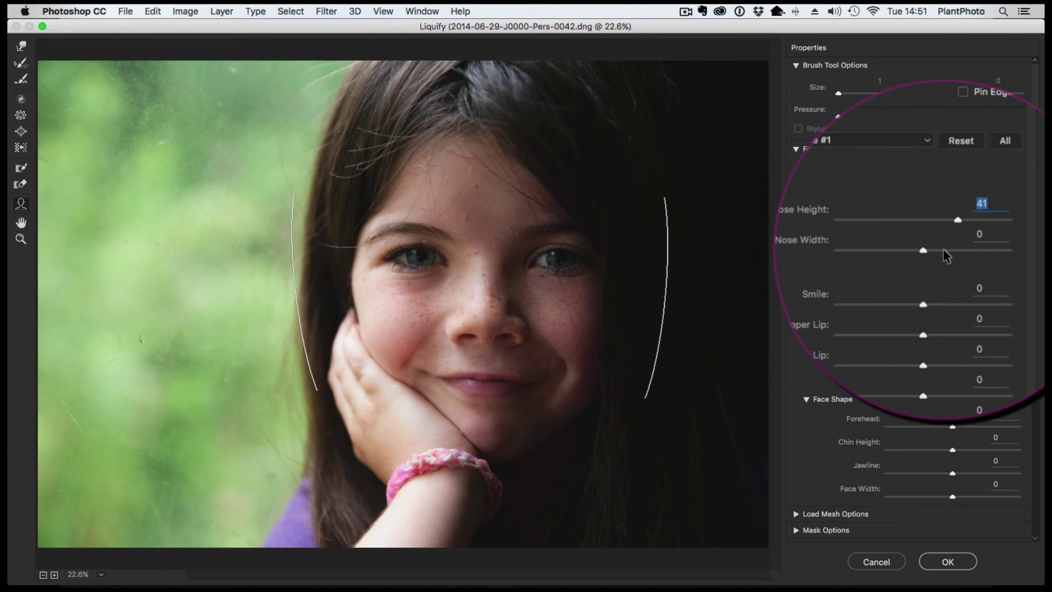
mouse_move(922, 251)
left_mouse_down()
mouse_move(886, 255)
mouse_move(978, 252)
mouse_move(920, 252)
left_mouse_up()
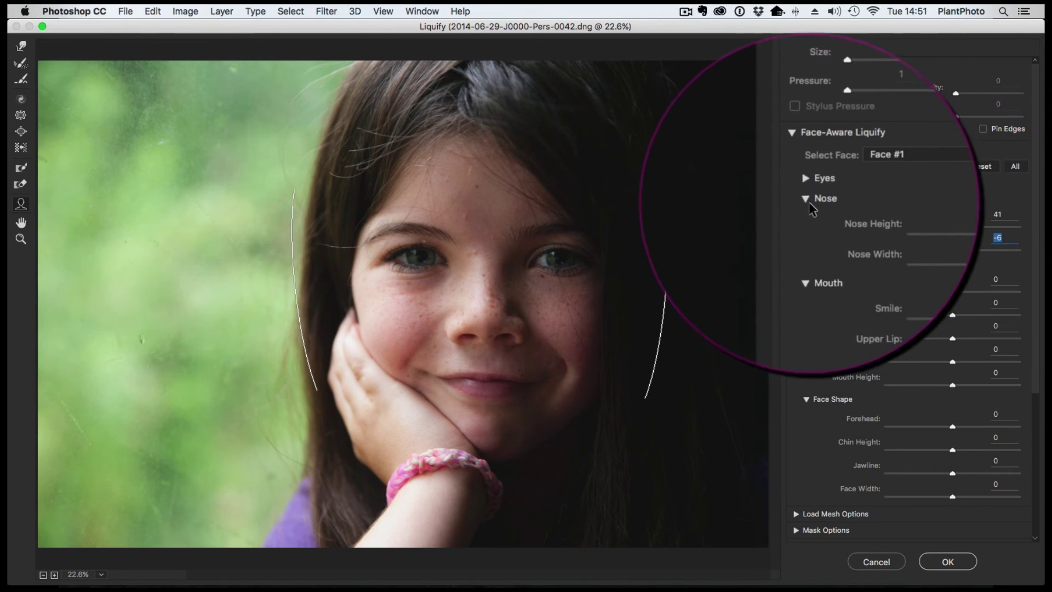
left_click(806, 199)
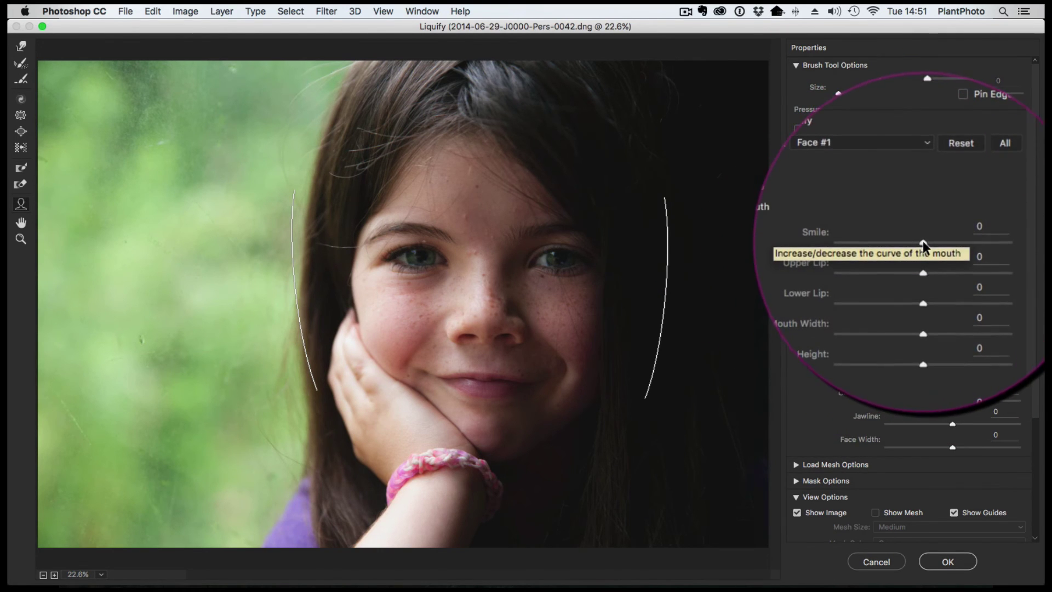
Under Mouth, set Smile 29, Upper Lip 14 and Lower Lip 6, leaving Mouth Width at 0
left_click_drag(924, 246, 949, 250)
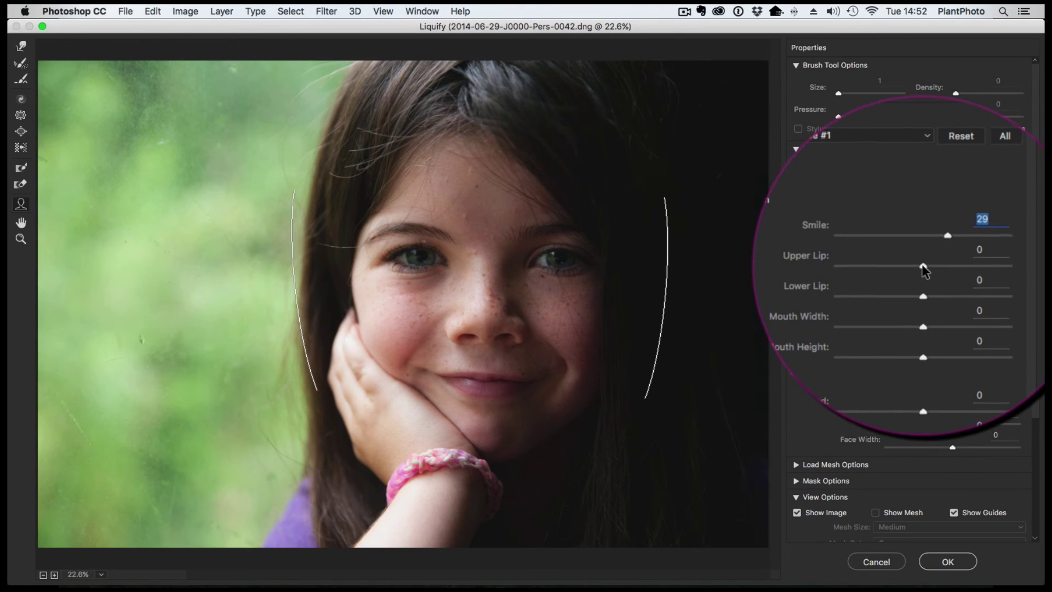
left_click_drag(924, 268, 928, 289)
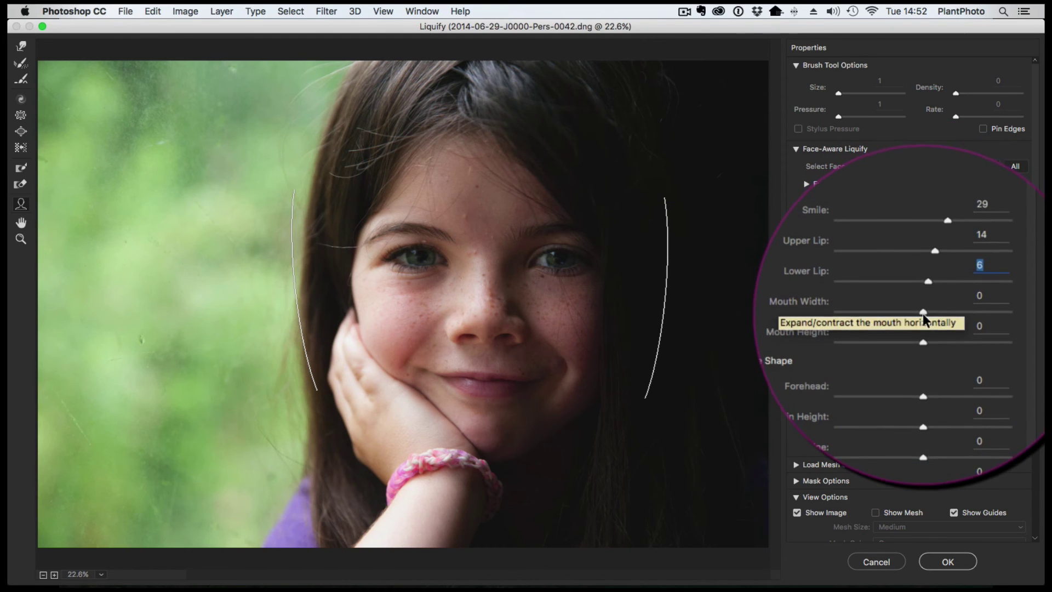
left_click(922, 312)
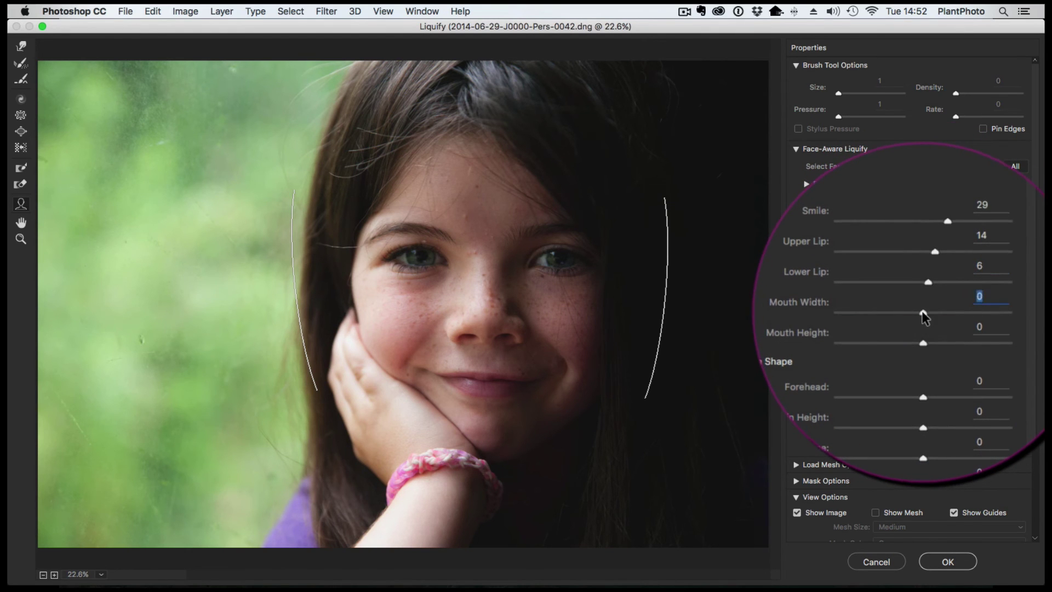
left_click_drag(922, 312, 921, 337)
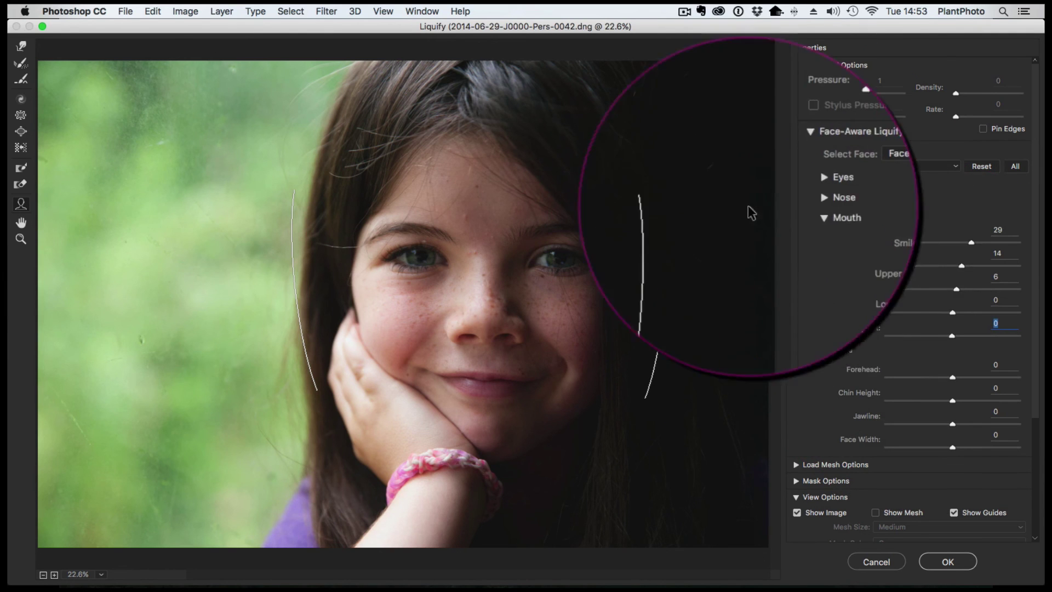
Collapse Mouth, test Forehead and Chin Height, and narrow Face Width to -31
left_click(807, 215)
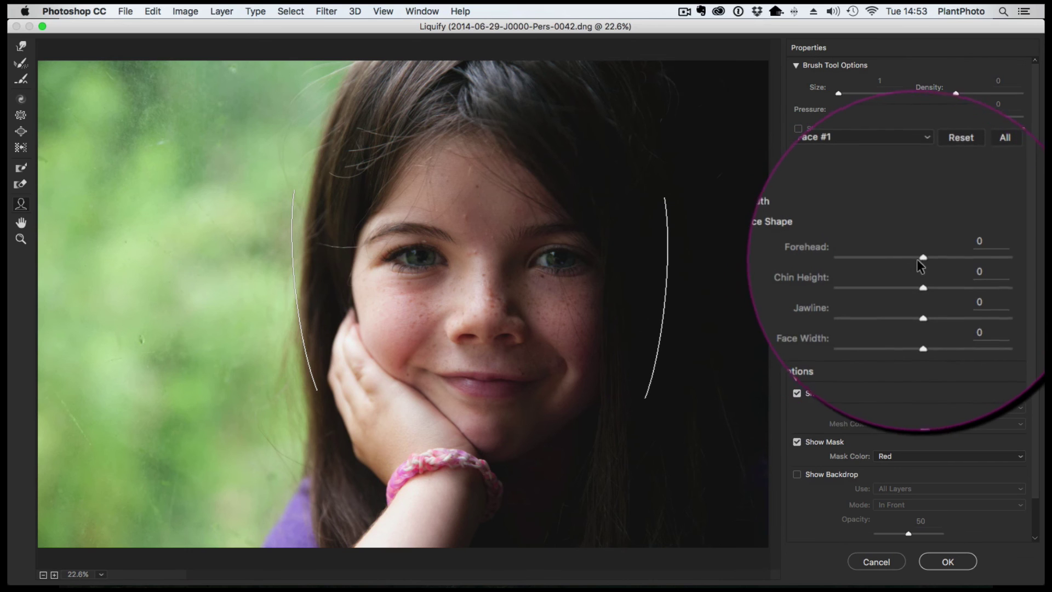
mouse_move(922, 258)
left_mouse_down()
mouse_move(873, 259)
mouse_move(970, 258)
mouse_move(922, 257)
left_mouse_up()
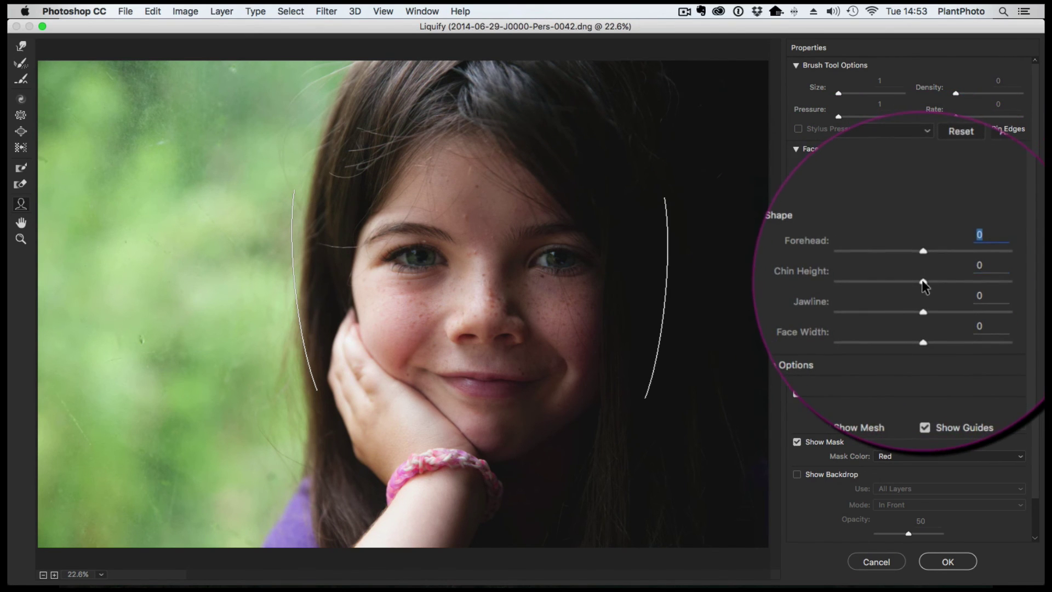
left_click_drag(924, 285, 907, 331)
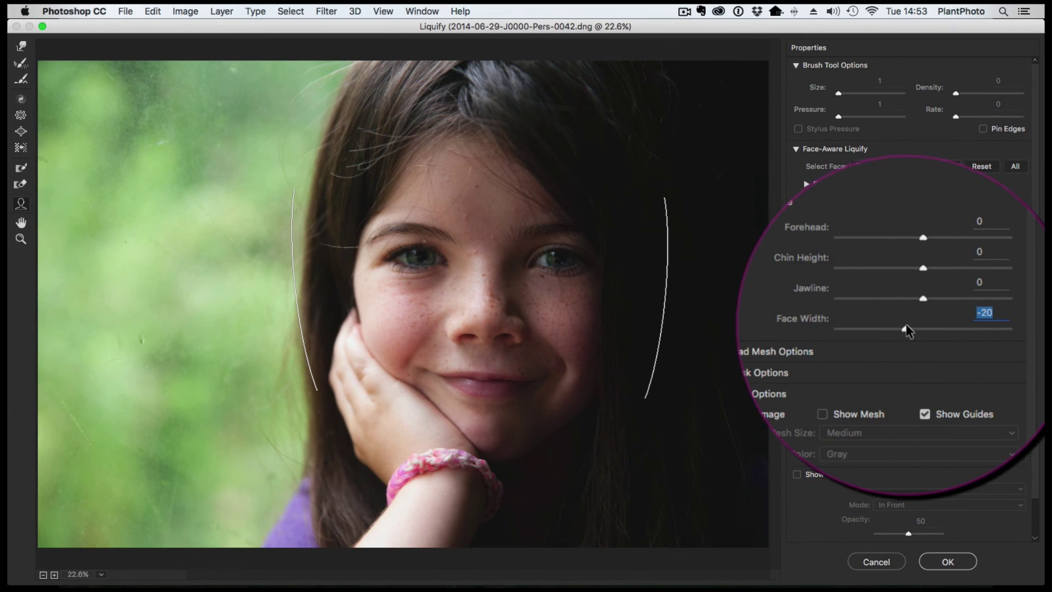
left_click_drag(938, 327, 931, 329)
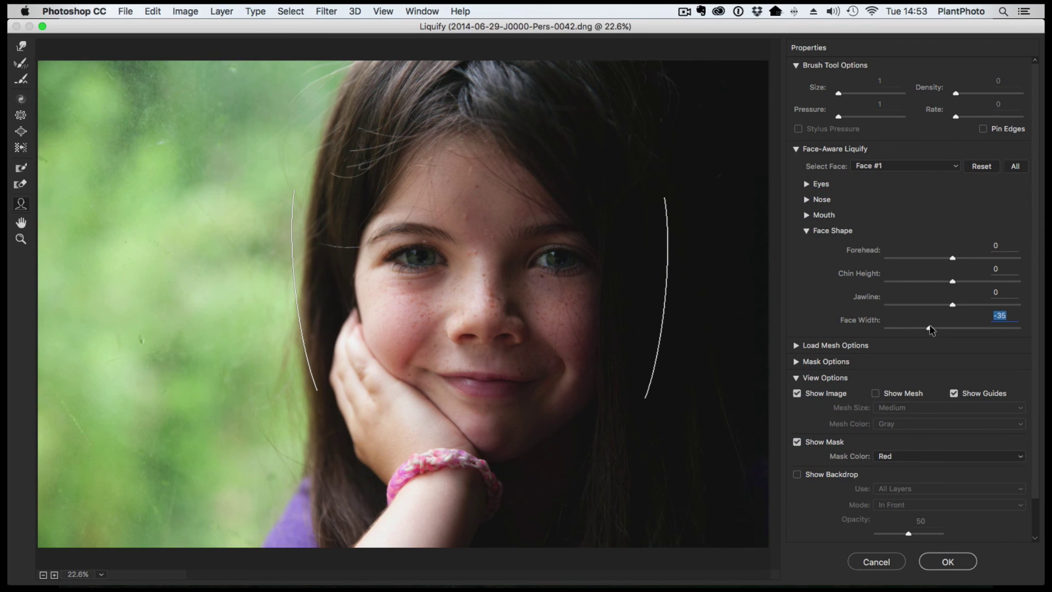
Apply the liquify, toggle the Liquify layer to compare before and after, then expand its smart filters
left_click(951, 561)
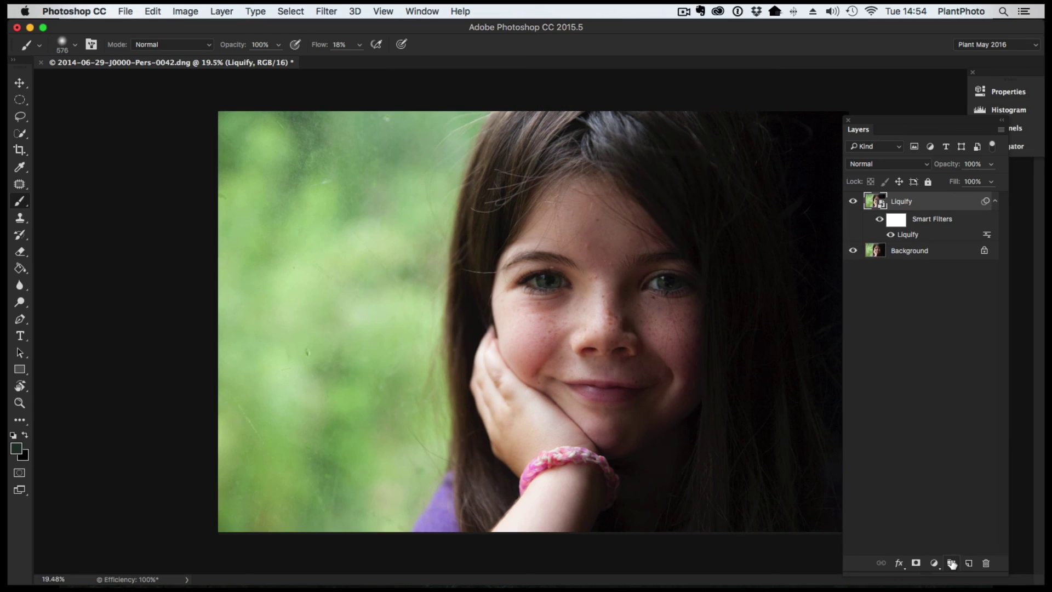
left_click(994, 202)
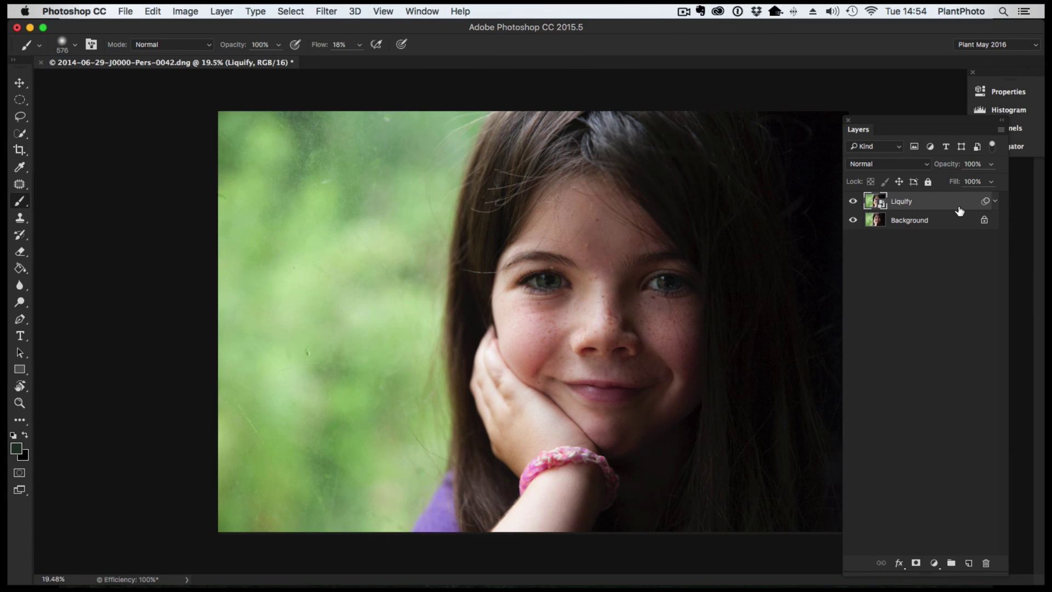
left_click(852, 201)
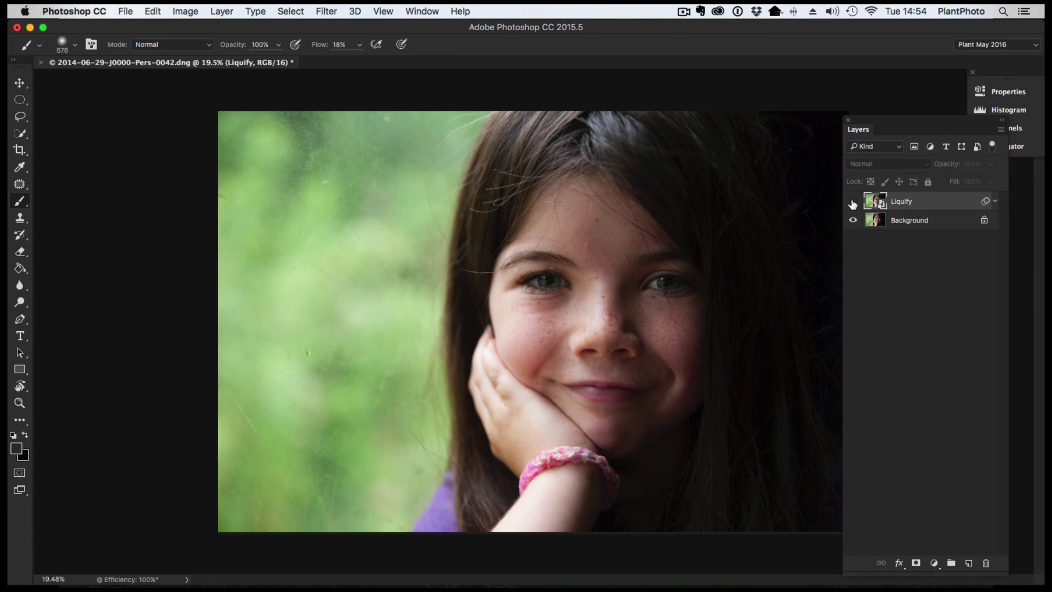
left_click(852, 202)
left_click(853, 202)
left_click(852, 203)
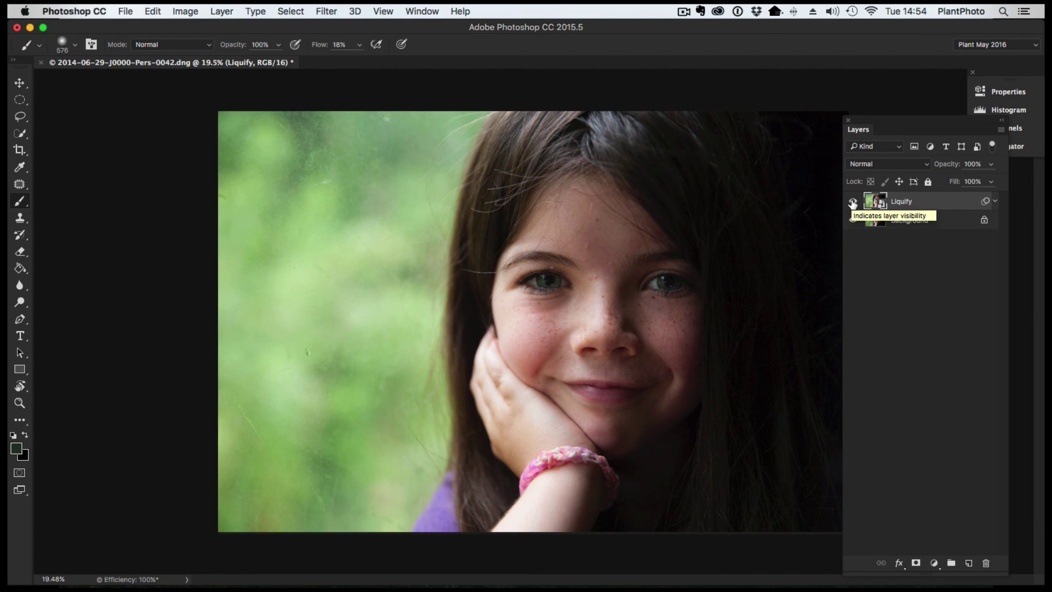
left_click(852, 203)
left_click(852, 203)
left_click(853, 203)
left_click(853, 202)
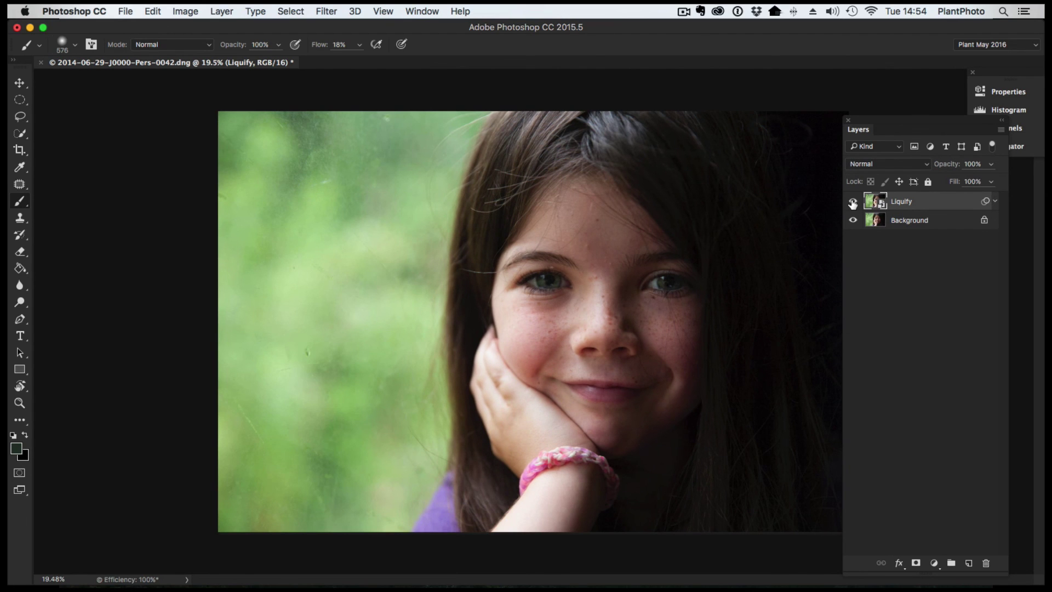
left_click(994, 202)
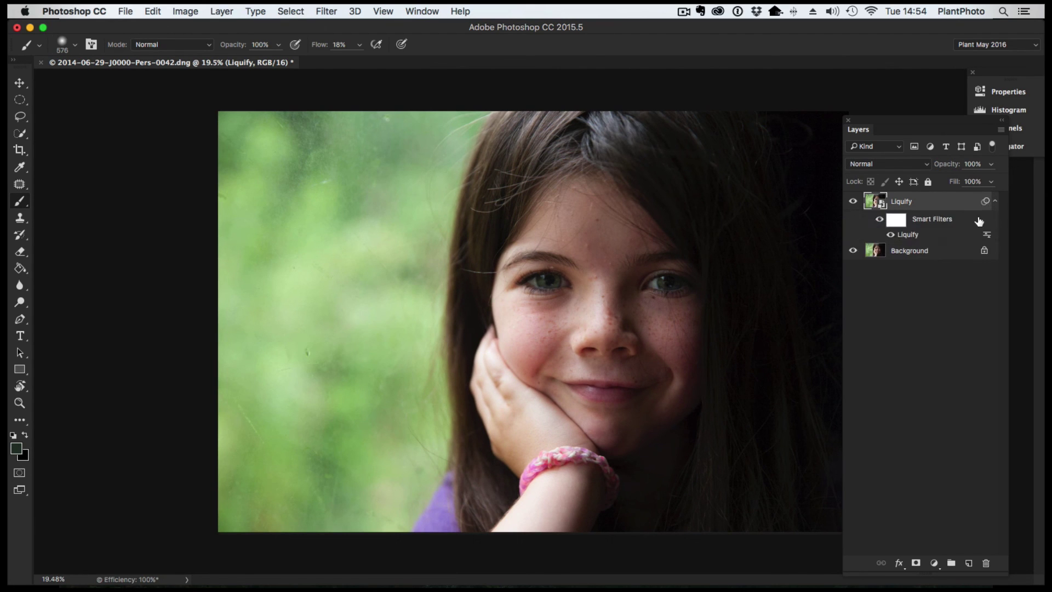
Reopen the Liquify smart filter and reduce Eye Size from 31 to 27
double_click(909, 236)
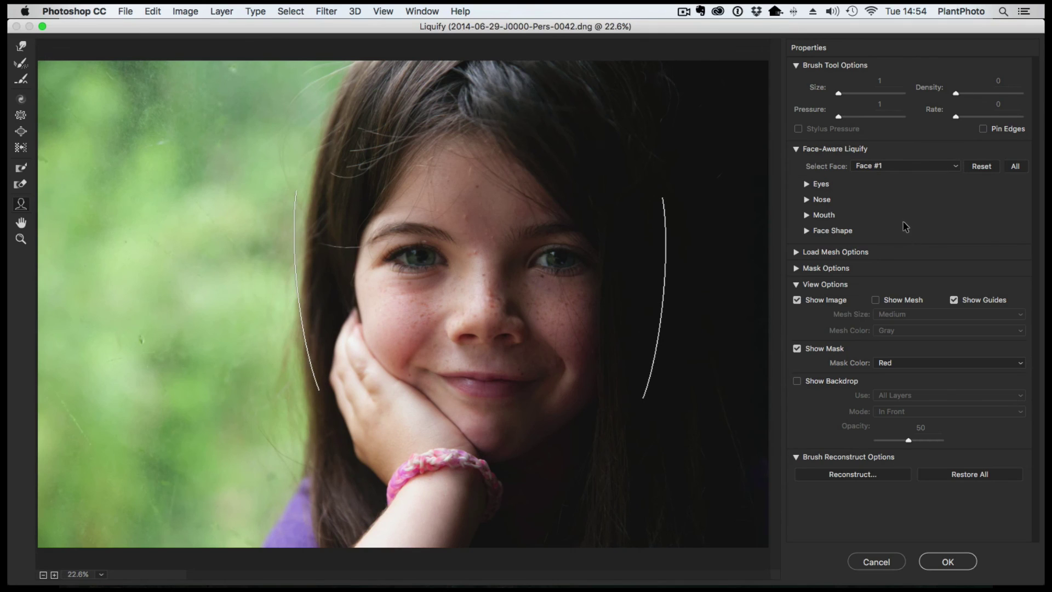
left_click(808, 186)
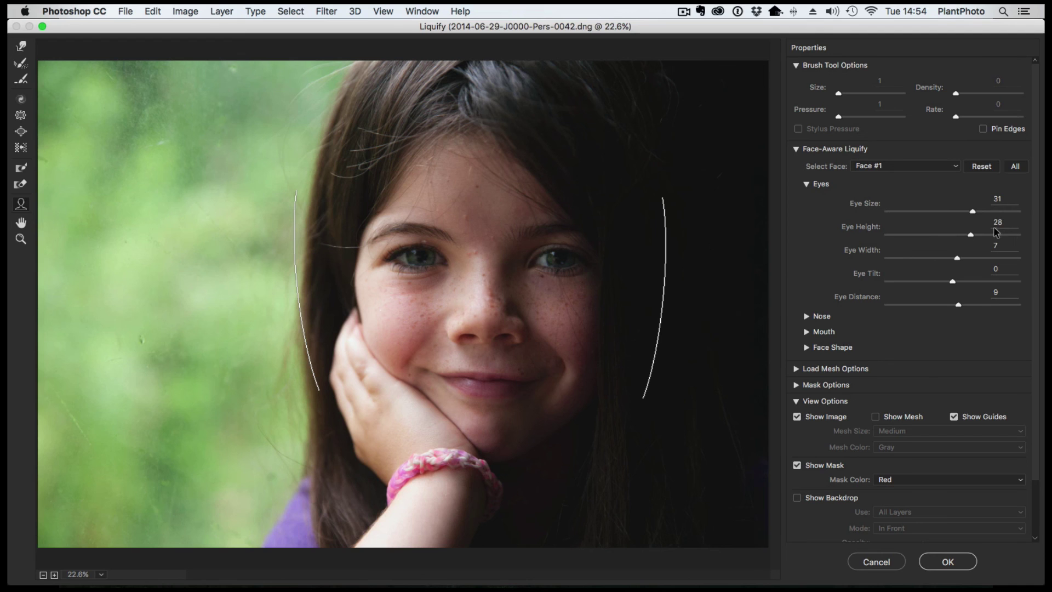
left_click_drag(972, 213, 958, 239)
left_click(961, 561)
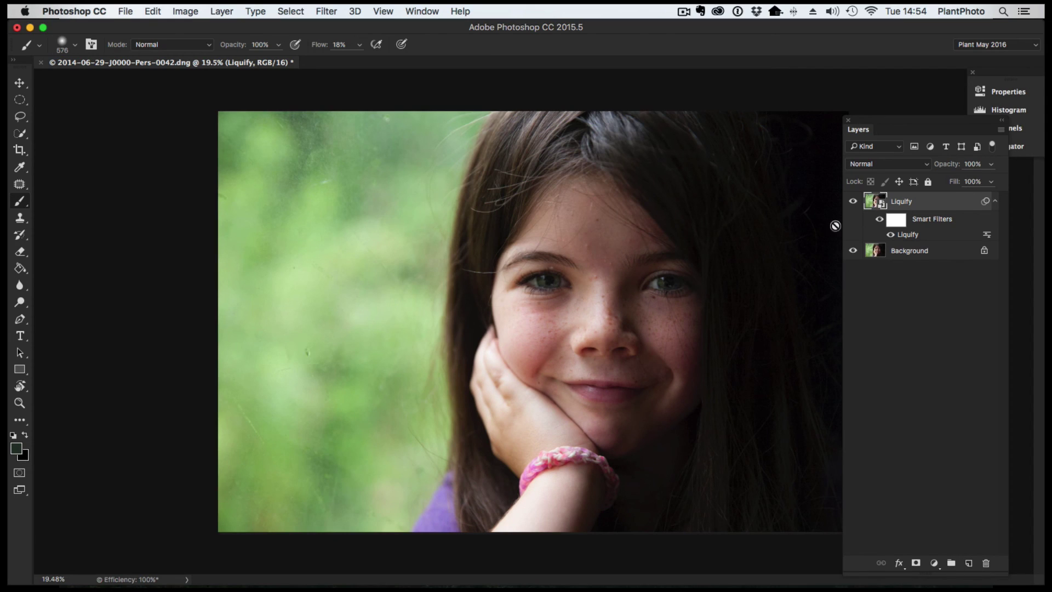
left_click(852, 202)
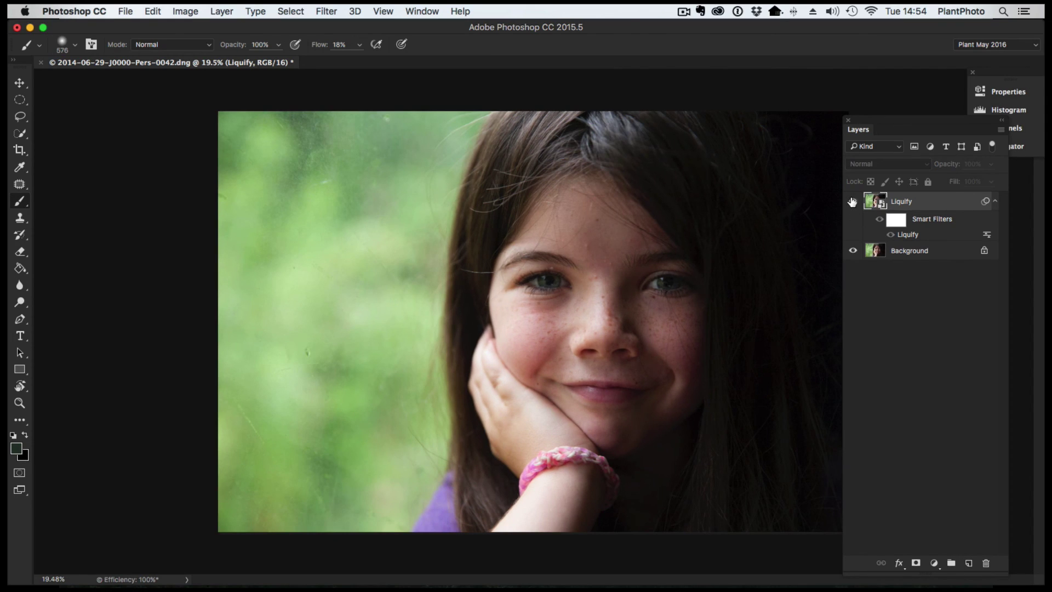
left_click(852, 202)
left_click(852, 202)
left_click(851, 202)
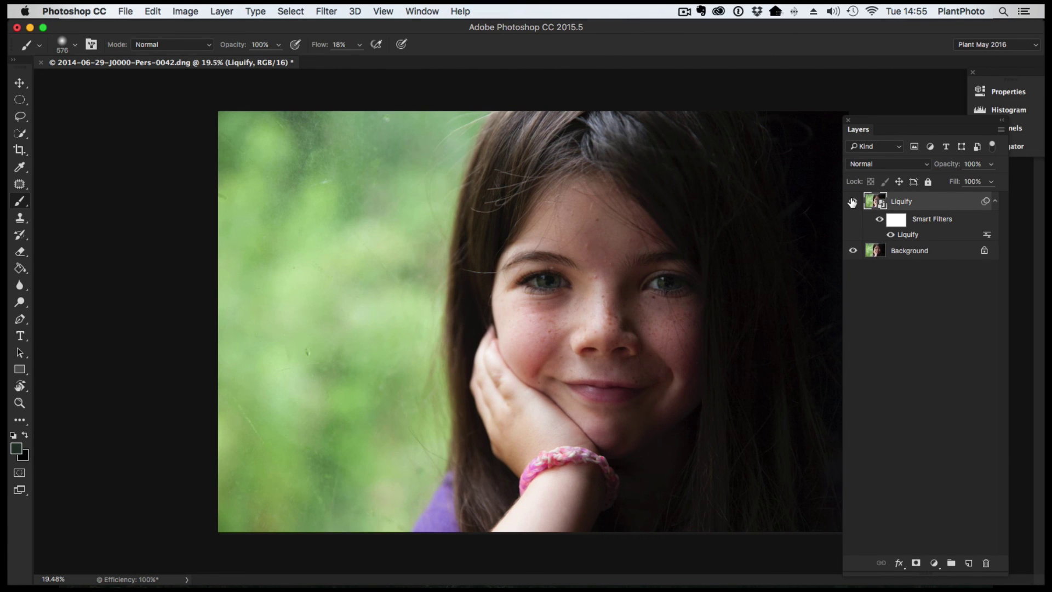